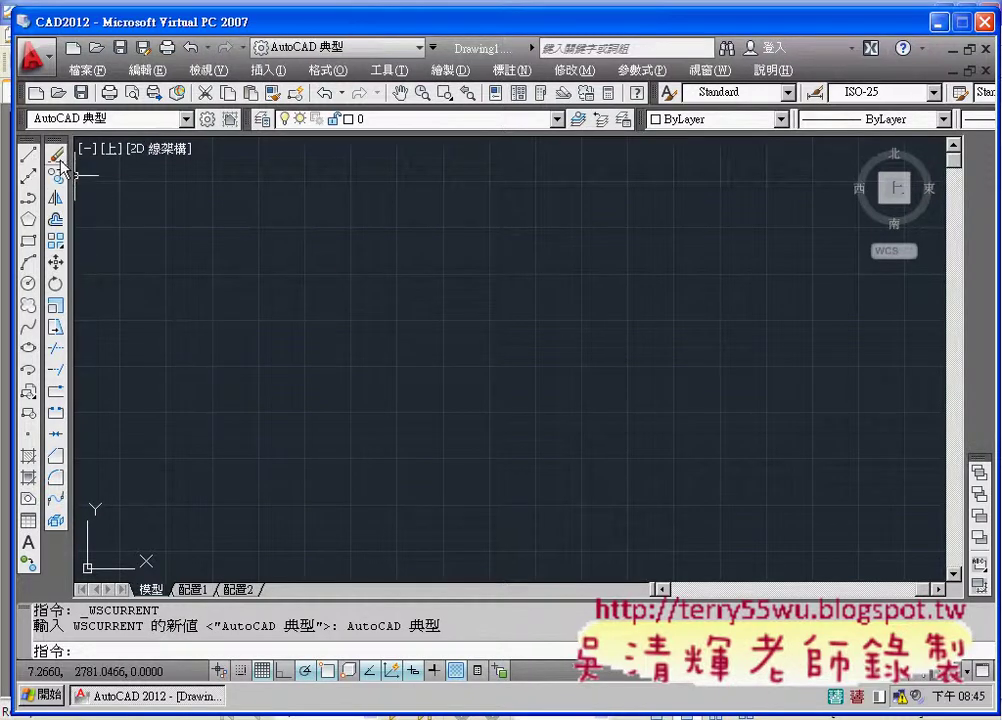
Undock the Modify toolbar, reposition it over the canvas, then dock it back at the left
{"action": "left_click_drag", "start_coordinate": [56, 143], "coordinate": [488, 244]}
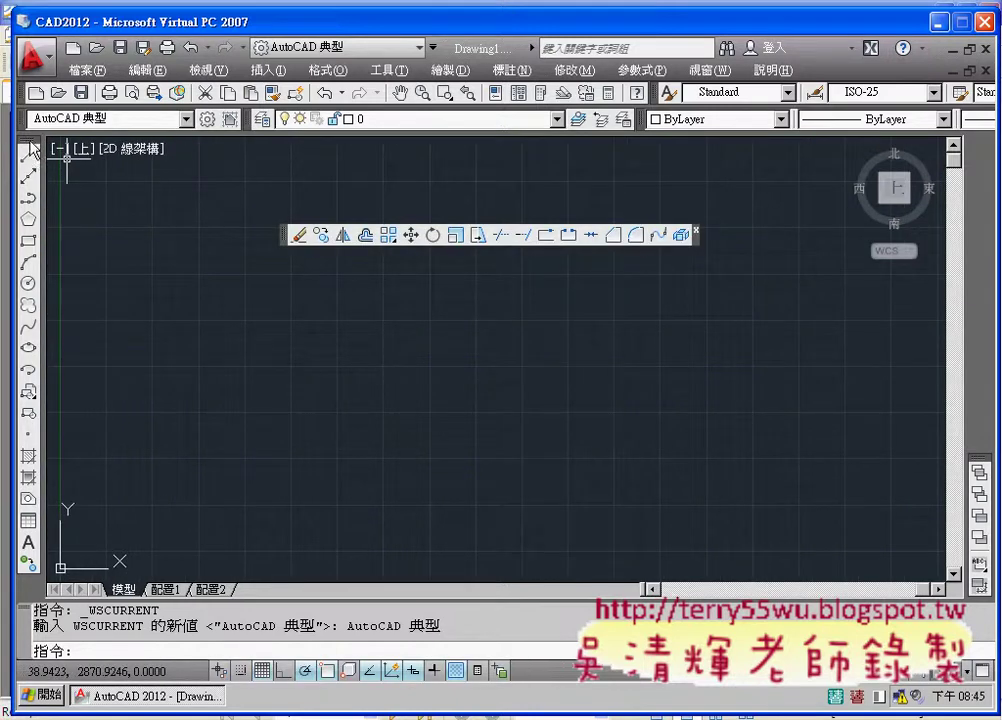
{"action": "mouse_move", "coordinate": [27, 140]}
{"action": "left_mouse_down"}
{"action": "mouse_move", "coordinate": [102, 148]}
{"action": "mouse_move", "coordinate": [86, 191]}
{"action": "mouse_move", "coordinate": [40, 150]}
{"action": "left_mouse_up"}
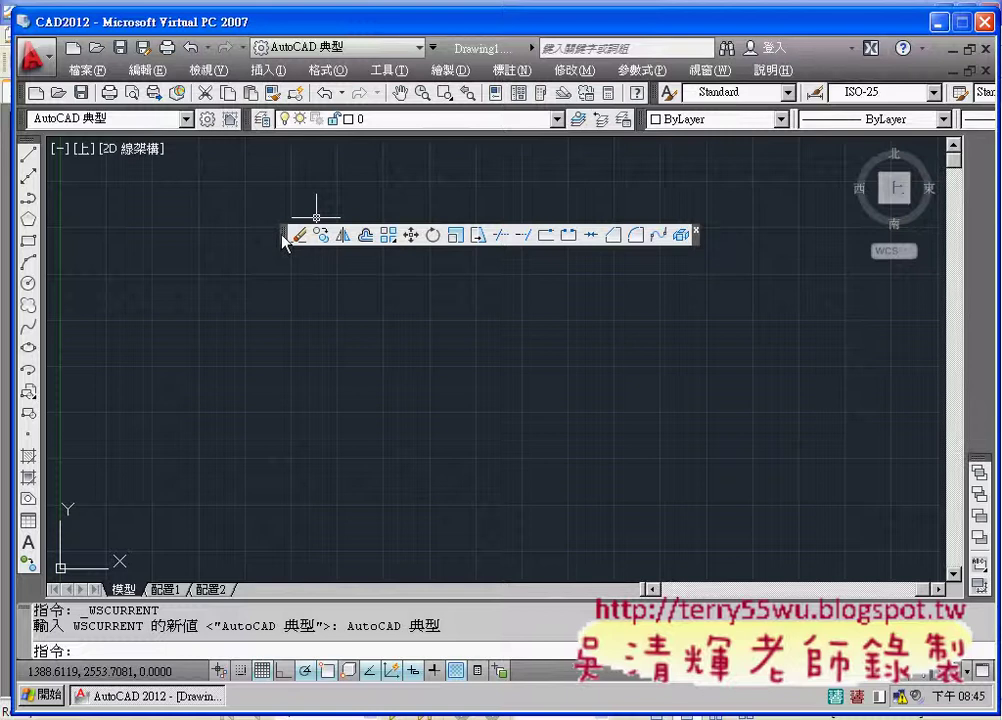
{"action": "mouse_move", "coordinate": [284, 240]}
{"action": "left_mouse_down"}
{"action": "mouse_move", "coordinate": [44, 152]}
{"action": "mouse_move", "coordinate": [48, 160]}
{"action": "left_mouse_up"}
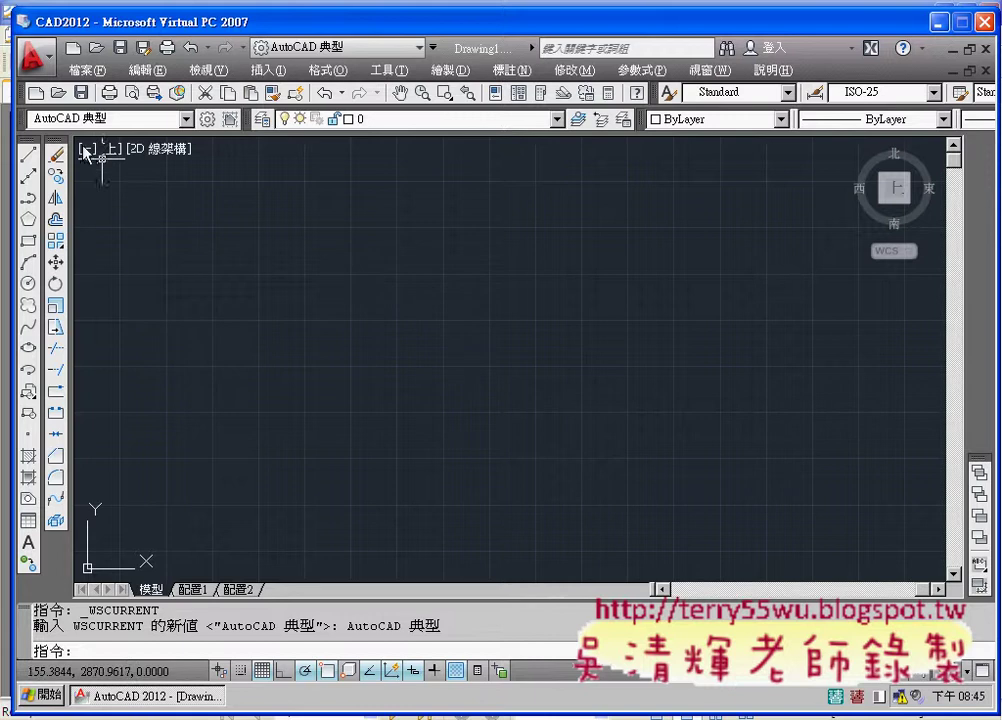
Float the Modify and Draw toolbars onto the canvas and close both
{"action": "mouse_move", "coordinate": [56, 141]}
{"action": "left_mouse_down"}
{"action": "mouse_move", "coordinate": [357, 234]}
{"action": "mouse_move", "coordinate": [470, 248]}
{"action": "left_mouse_up"}
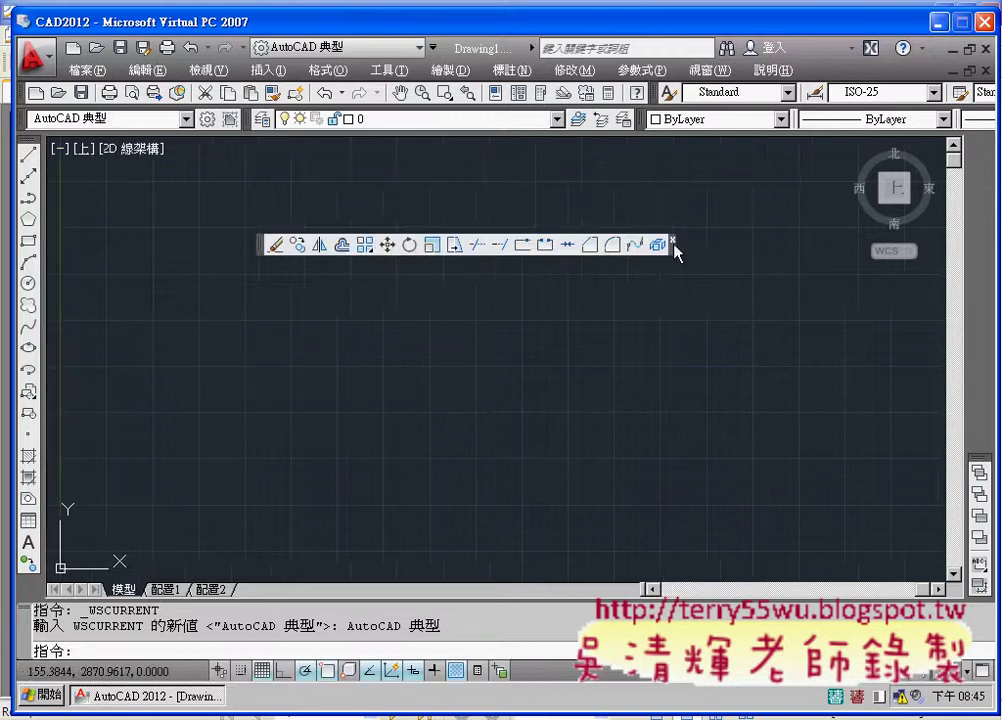
{"action": "left_click", "coordinate": [672, 246]}
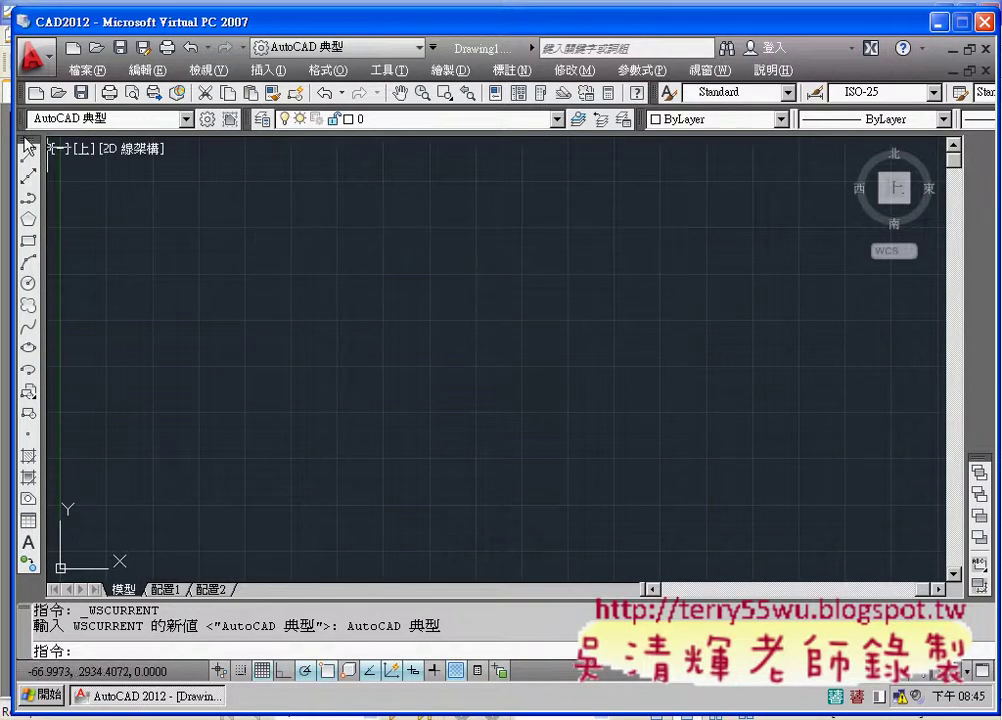
{"action": "left_click_drag", "start_coordinate": [28, 143], "coordinate": [414, 248]}
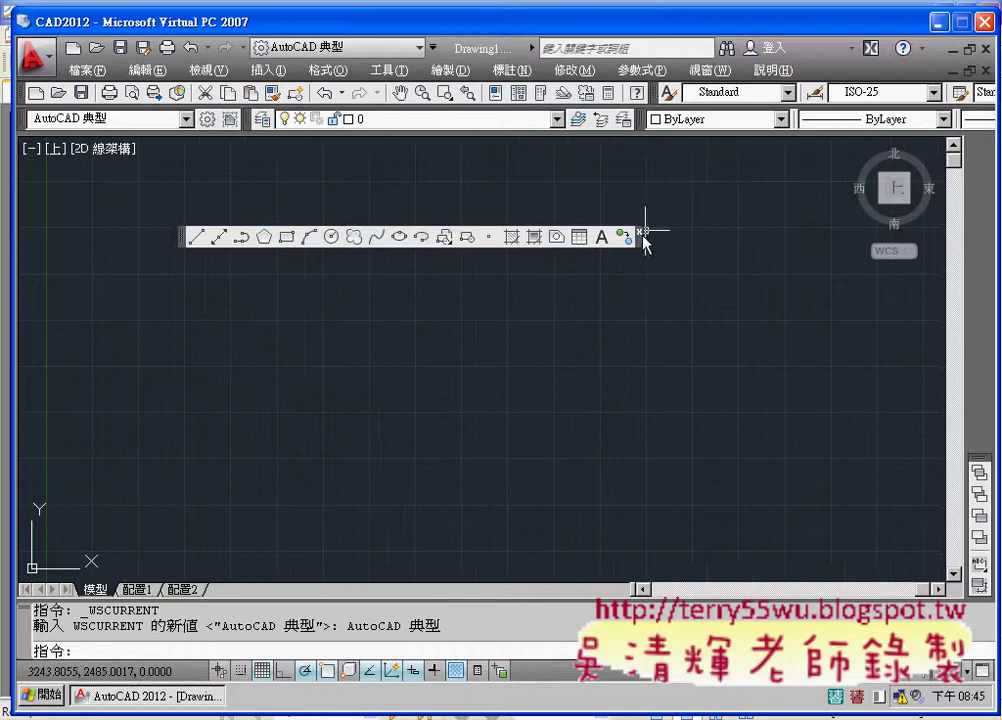
{"action": "left_click", "coordinate": [639, 232]}
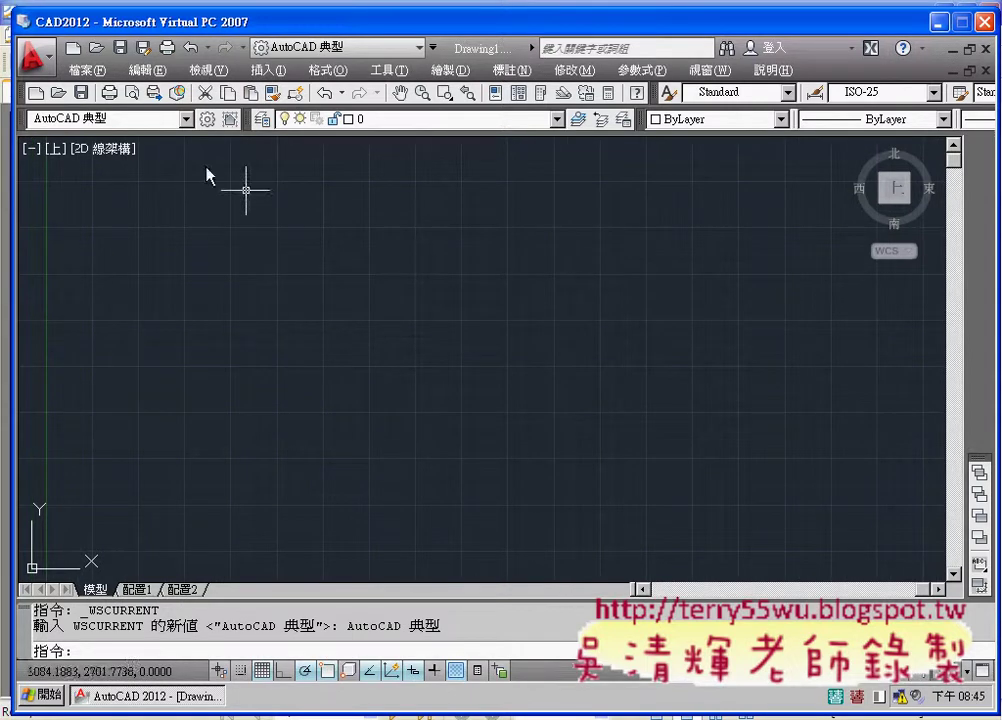
{"action": "left_click", "coordinate": [148, 121]}
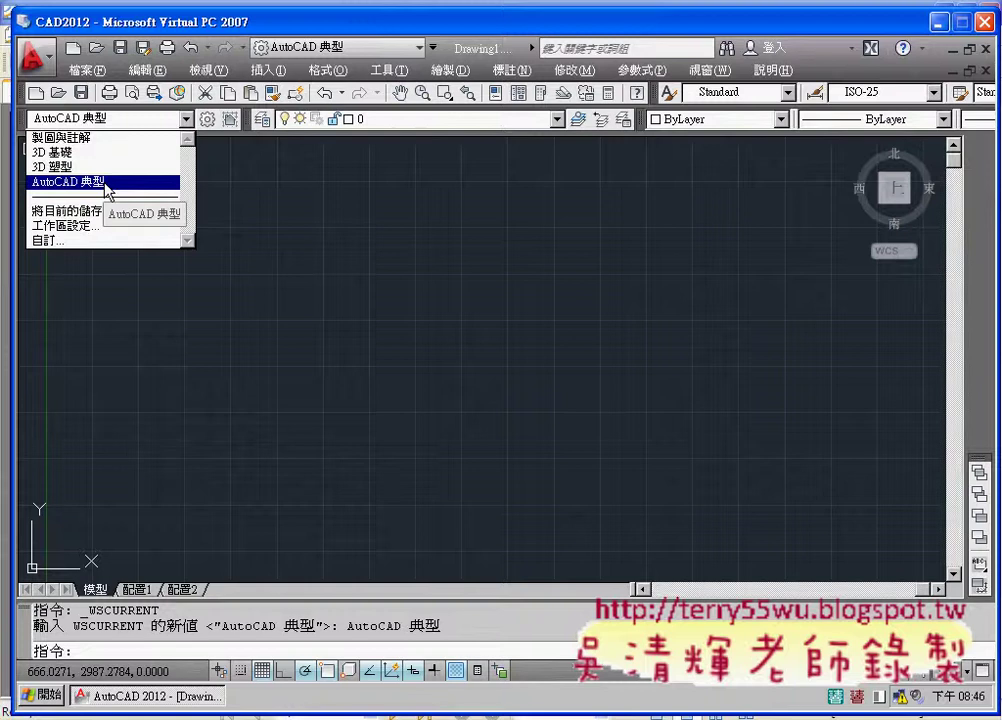
{"action": "left_click", "coordinate": [208, 70]}
{"action": "left_click", "coordinate": [210, 70]}
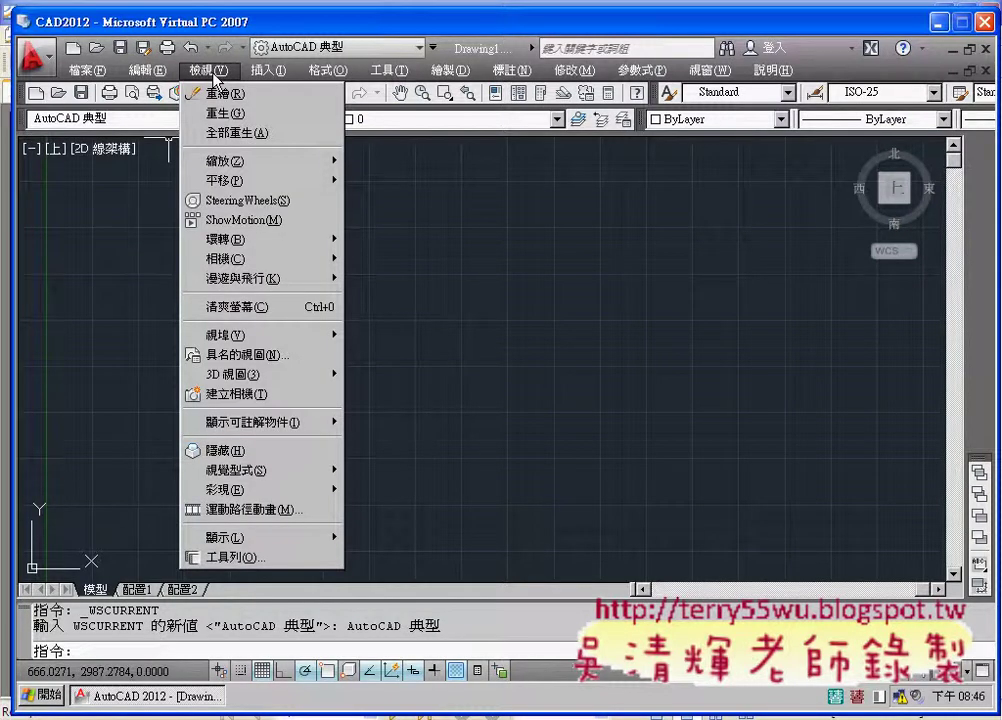
{"action": "left_click", "coordinate": [264, 567]}
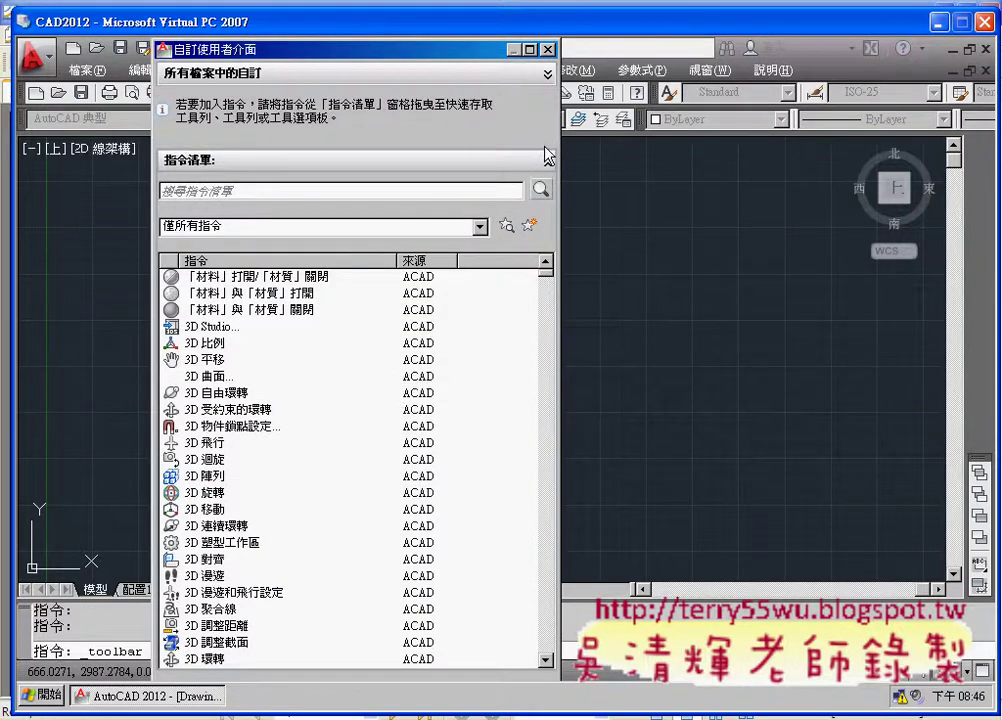
{"action": "left_click", "coordinate": [548, 73]}
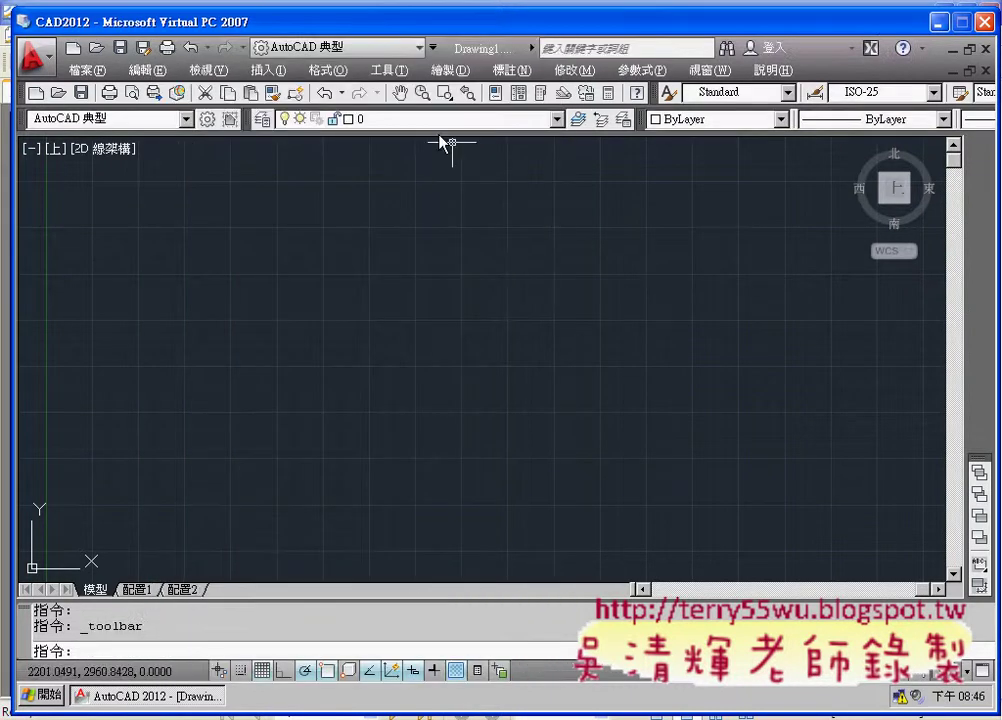
Turn the 修改 (Modify) and 繪製 (Draw) toolbars back on from the toolbar list
{"action": "right_click", "coordinate": [371, 100]}
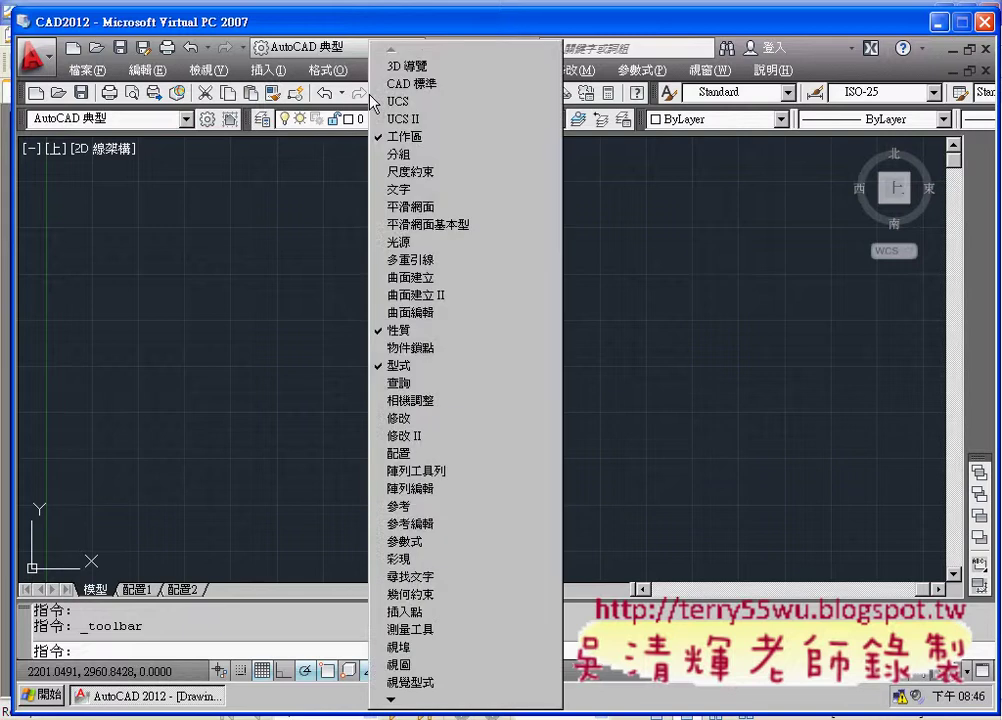
{"action": "right_click", "coordinate": [286, 95]}
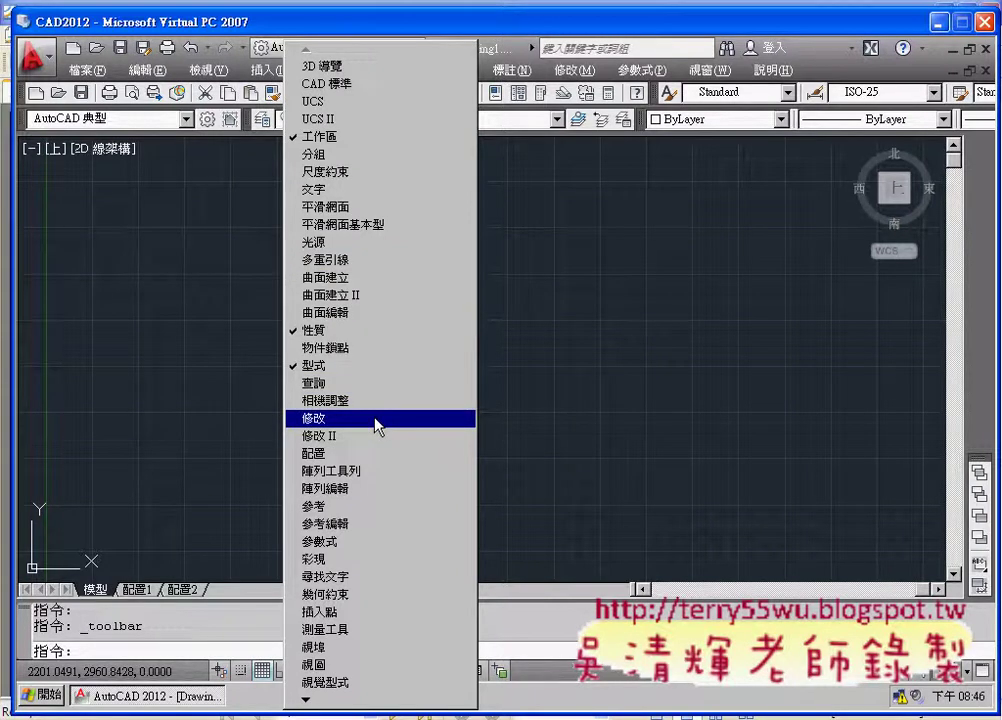
{"action": "left_click", "coordinate": [322, 419]}
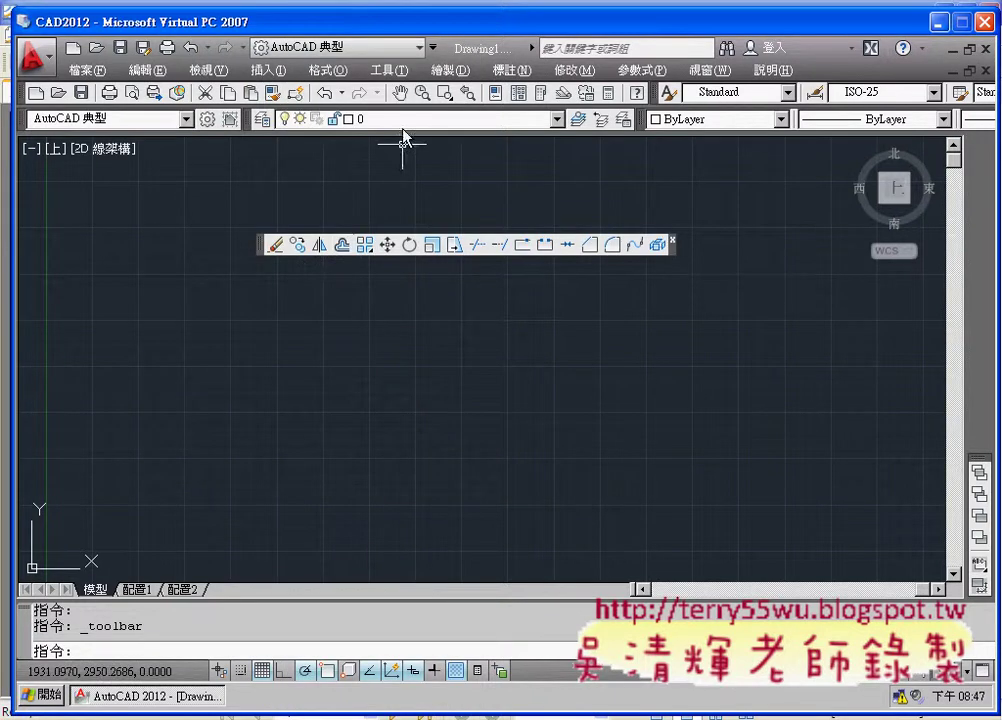
{"action": "right_click", "coordinate": [385, 95]}
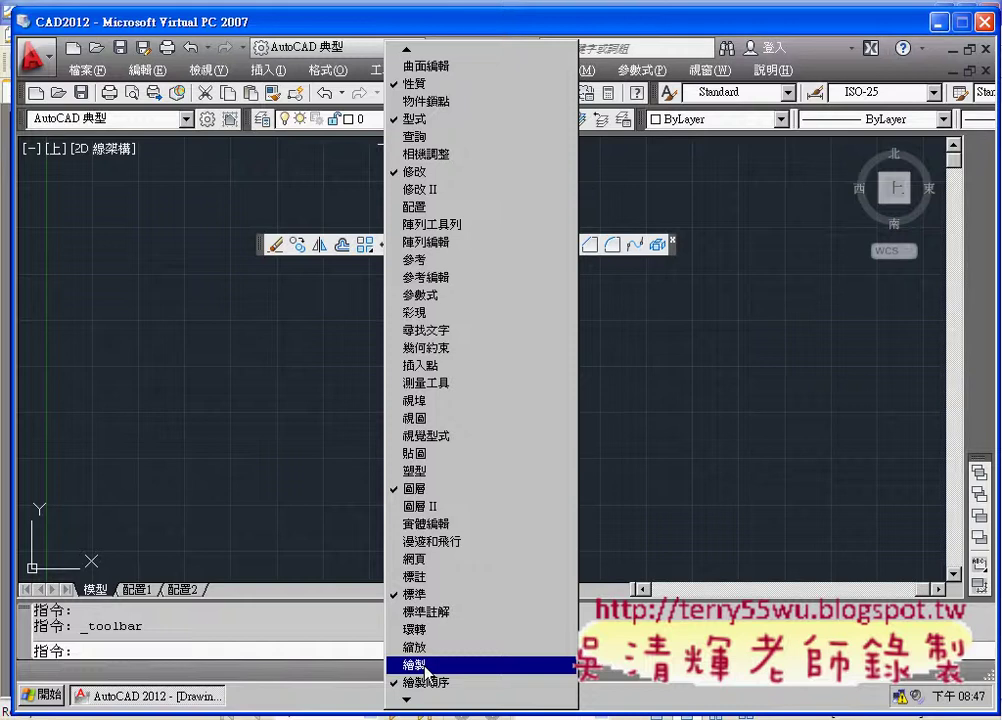
{"action": "left_click", "coordinate": [398, 668]}
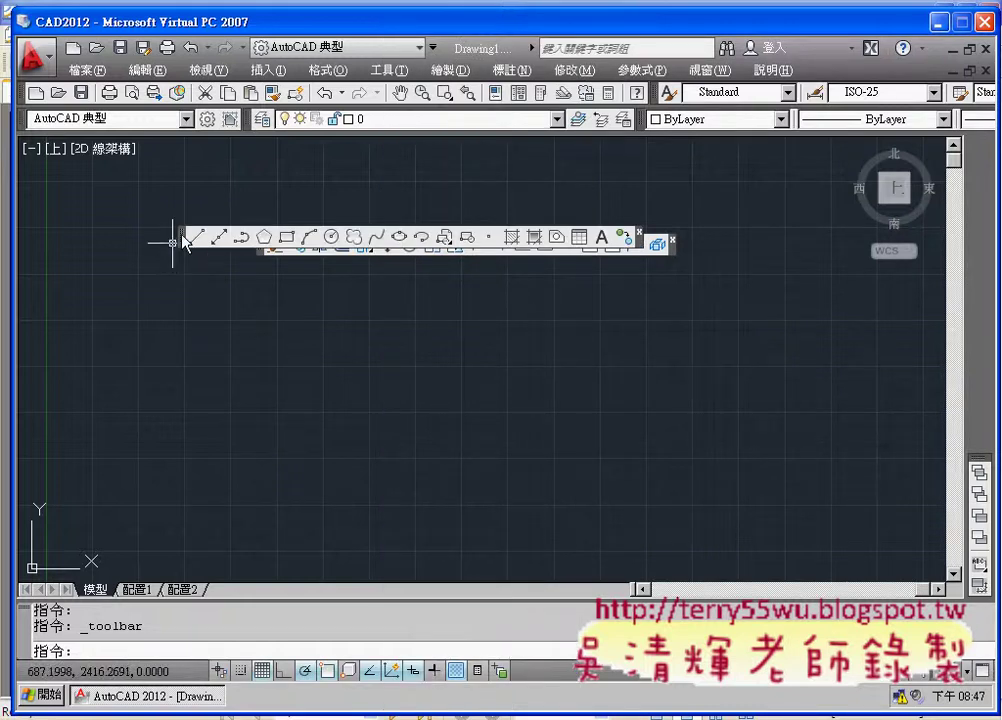
Dock the Draw and Modify toolbars side by side at the left, then minimize the Virtual PC window
{"action": "left_click_drag", "start_coordinate": [182, 236], "coordinate": [12, 148]}
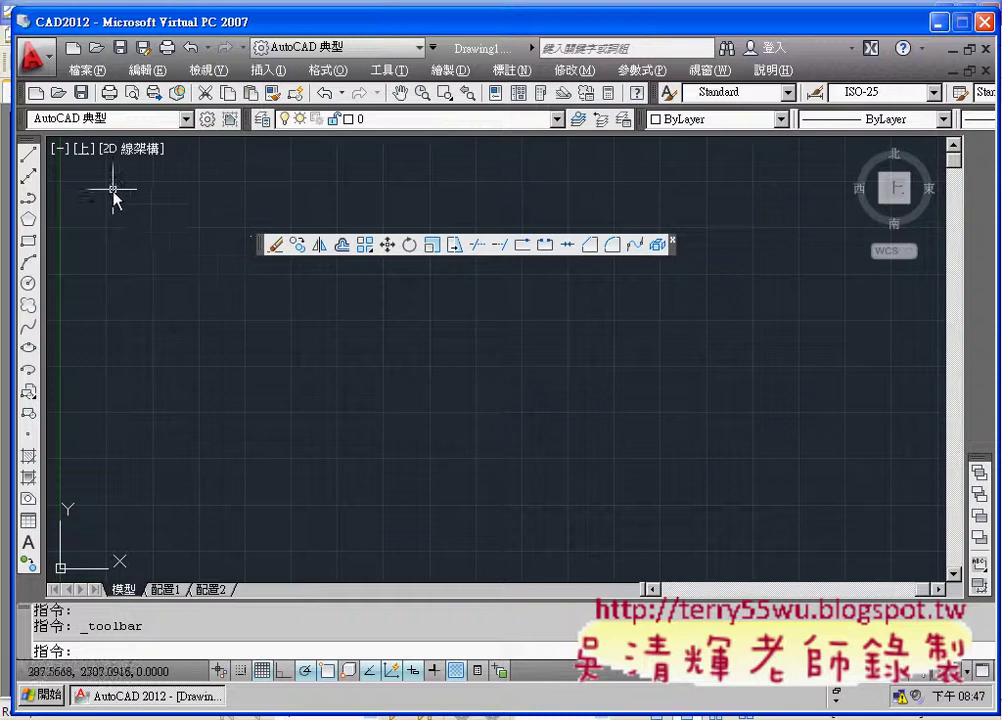
{"action": "left_click_drag", "start_coordinate": [262, 243], "coordinate": [48, 158]}
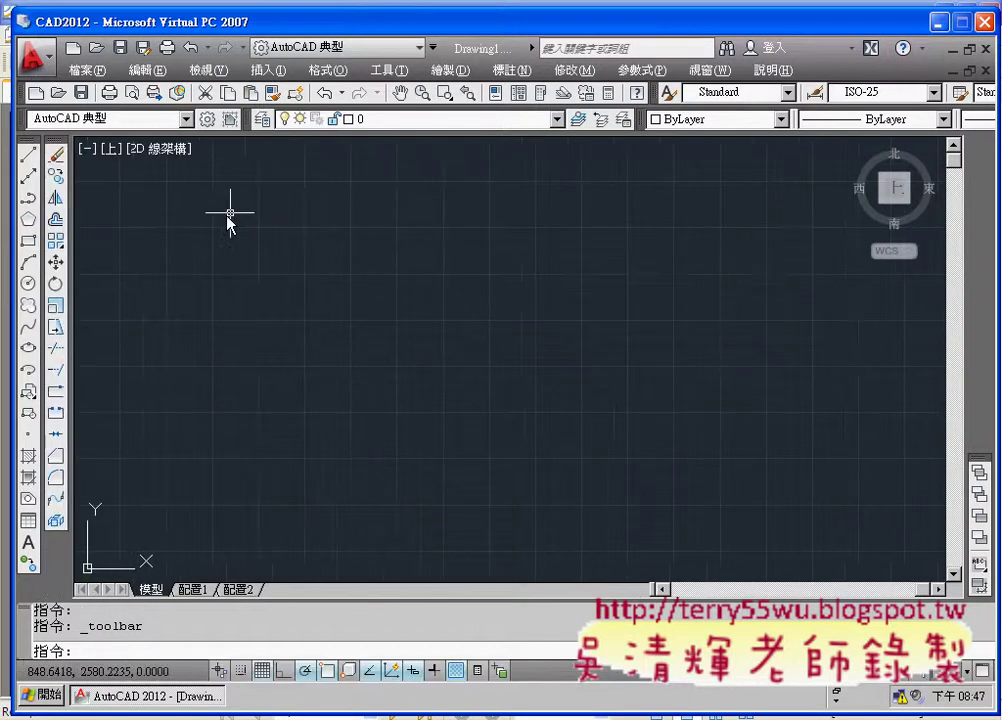
{"action": "right_click", "coordinate": [244, 97]}
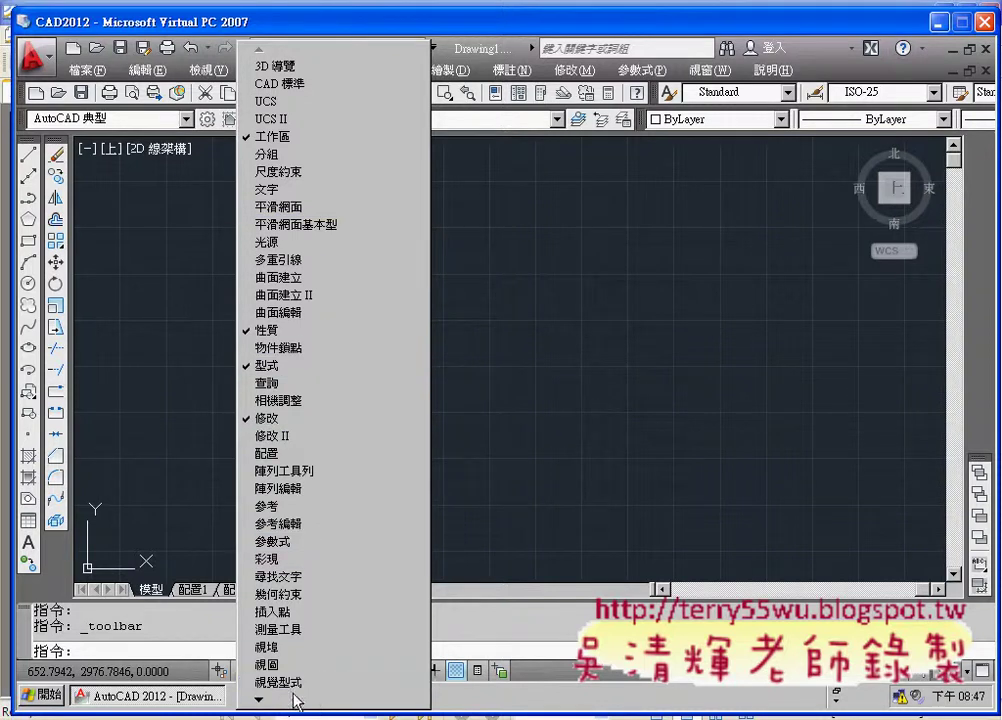
{"action": "left_click", "coordinate": [88, 191]}
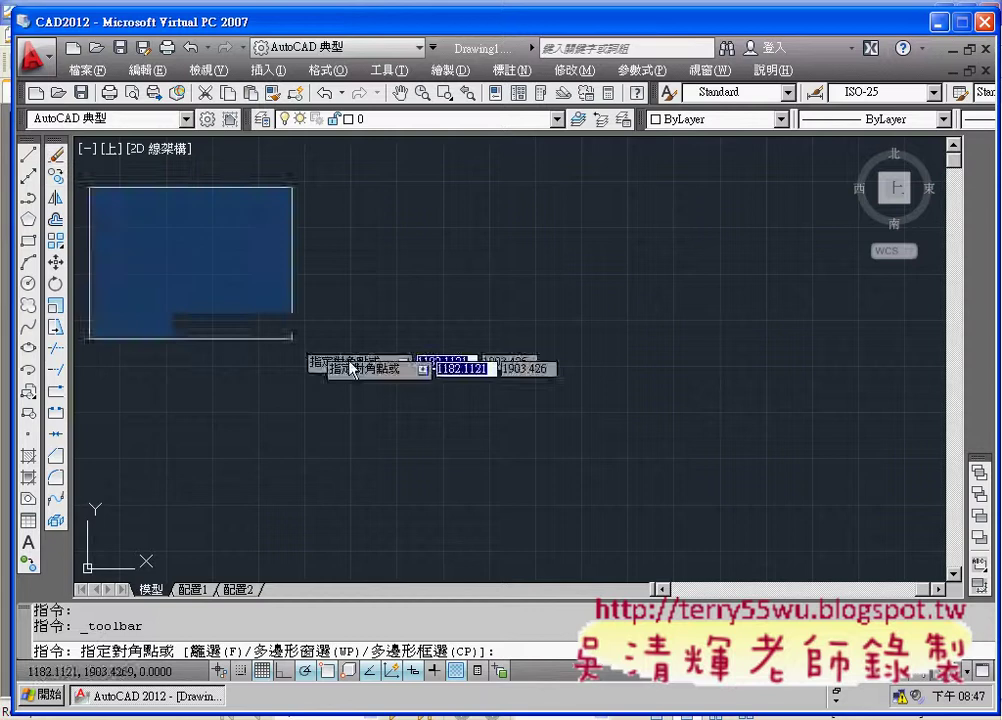
{"action": "left_click", "coordinate": [413, 384]}
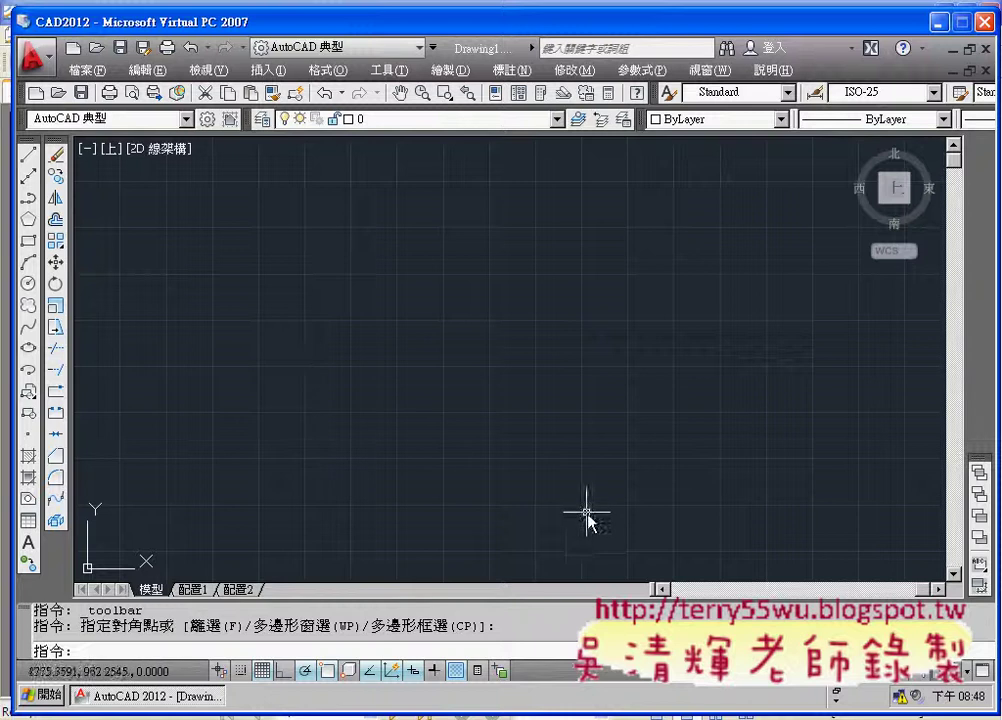
{"action": "mouse_move", "coordinate": [895, 188]}
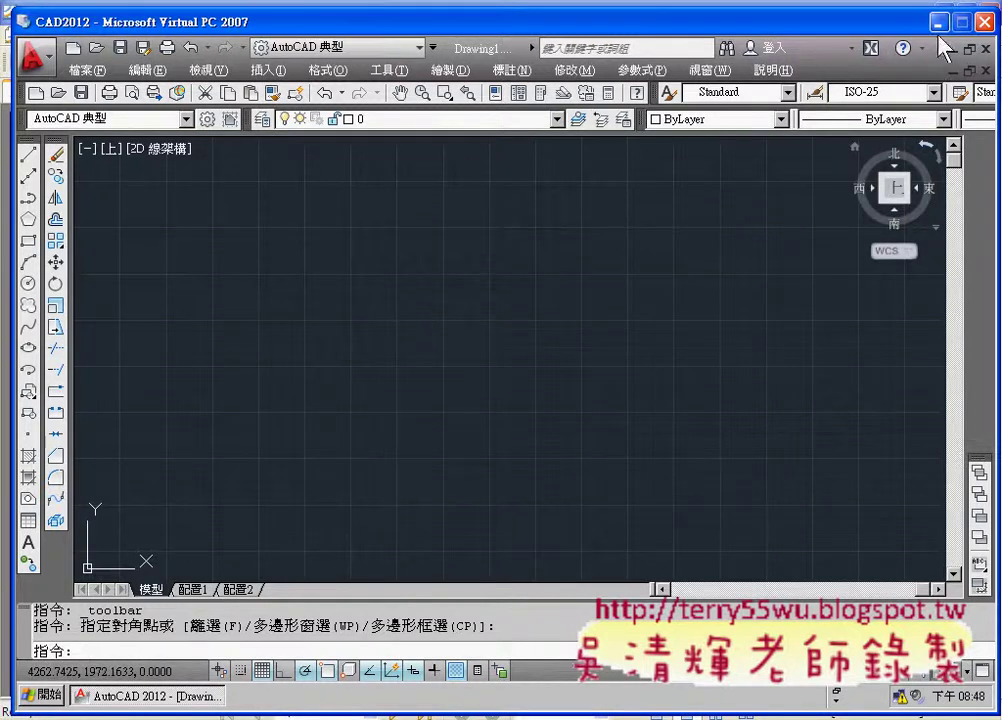
{"action": "left_click", "coordinate": [940, 21]}
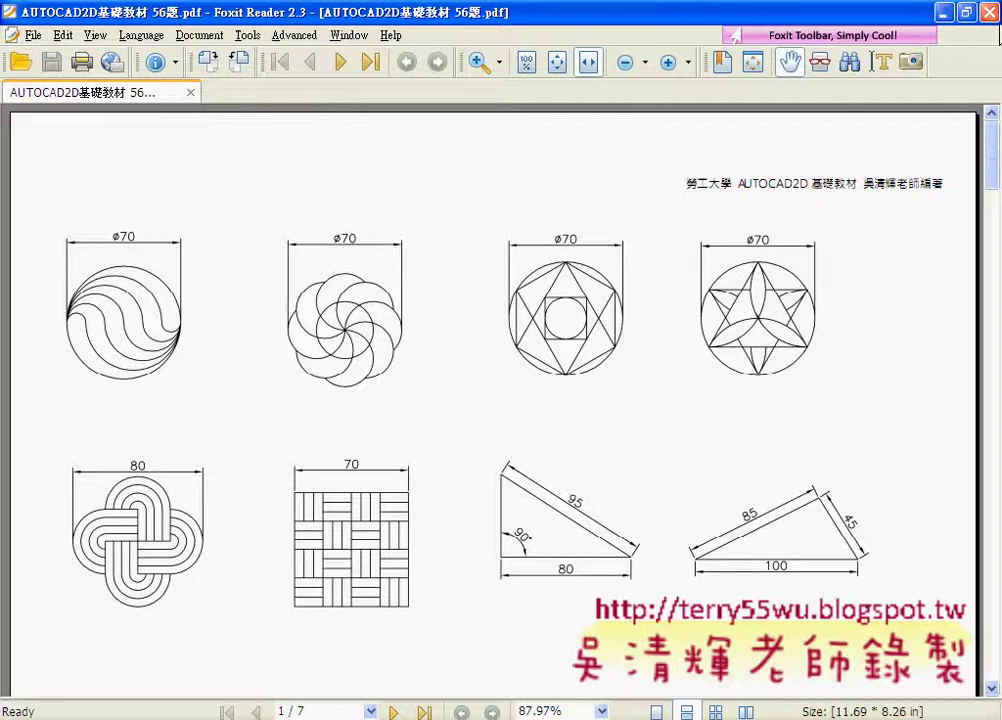
{"action": "left_click", "coordinate": [984, 12]}
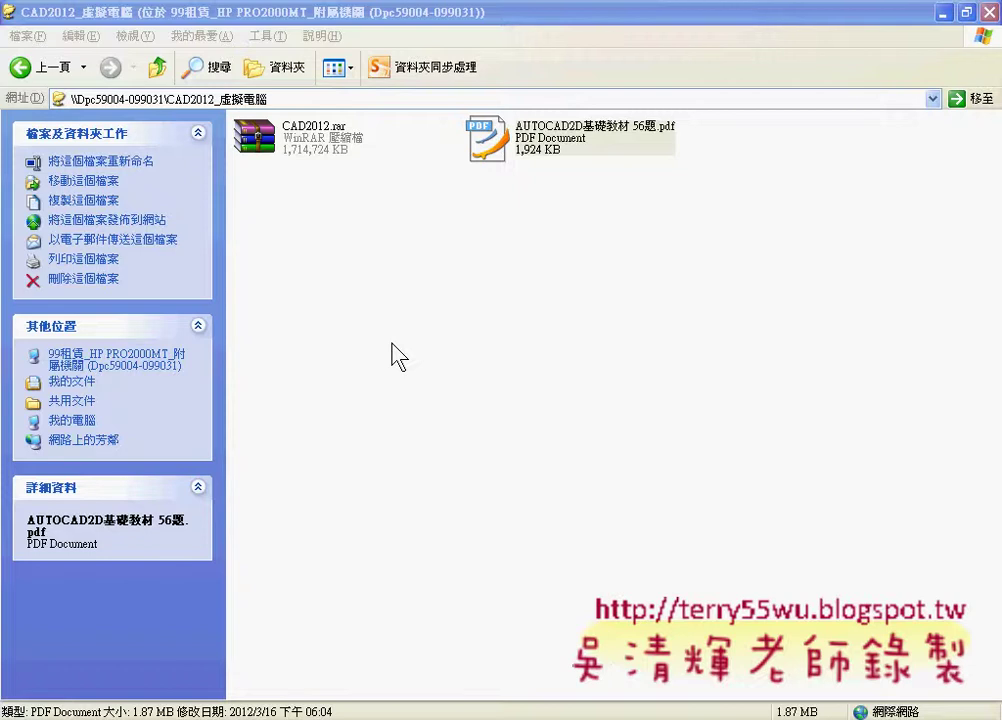
{"action": "left_click", "coordinate": [493, 143]}
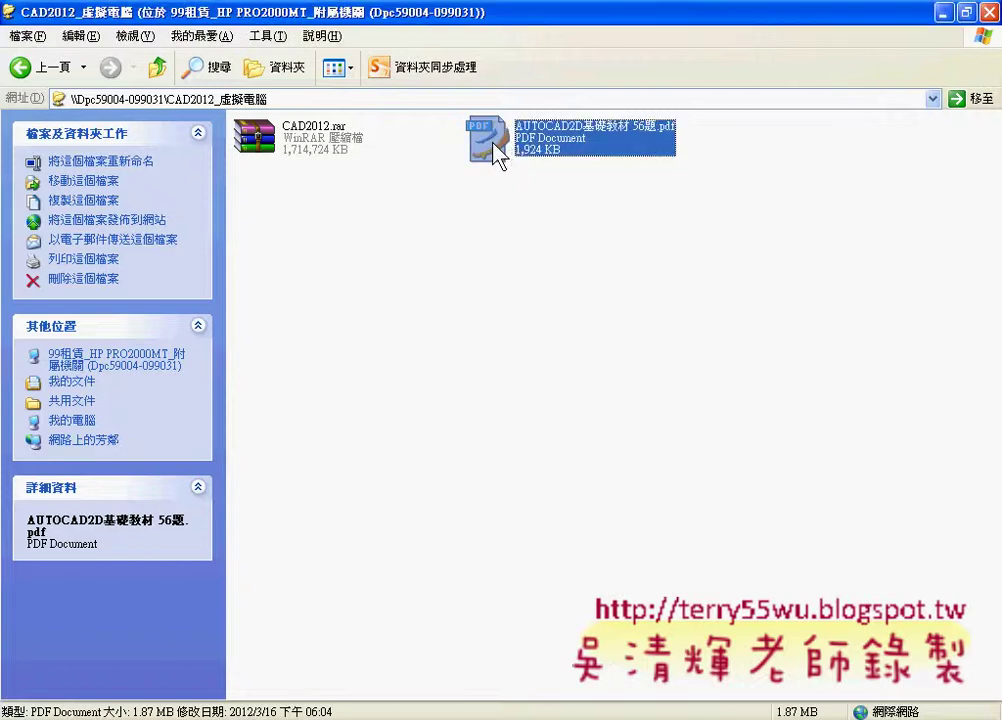
{"action": "double_click", "coordinate": [493, 143]}
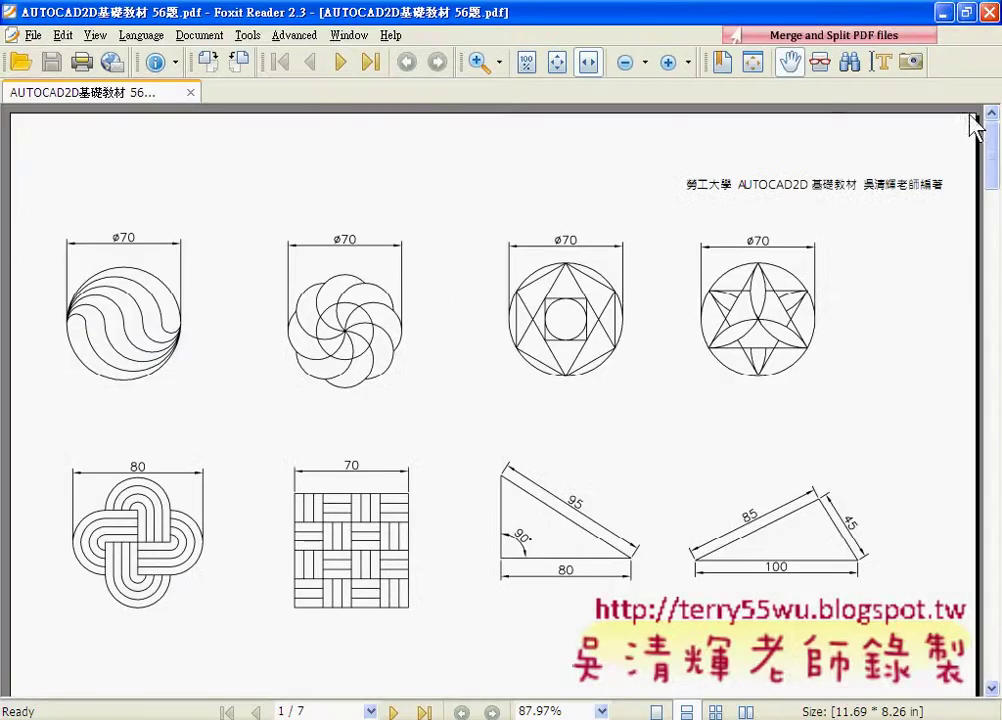
{"action": "left_click", "coordinate": [988, 12]}
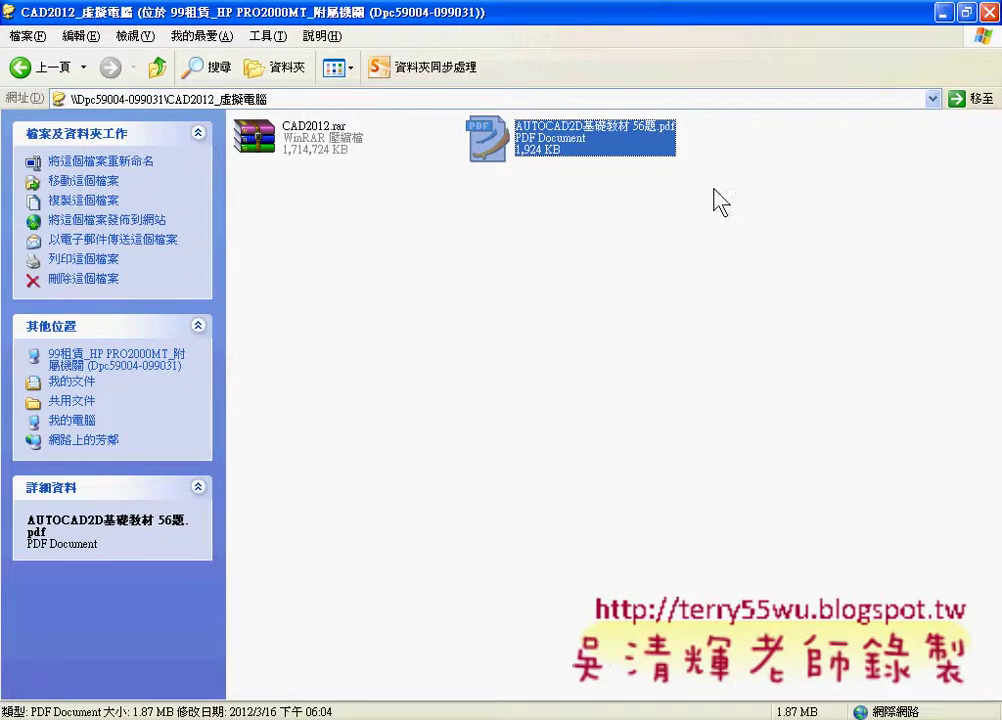
{"action": "double_click", "coordinate": [515, 150]}
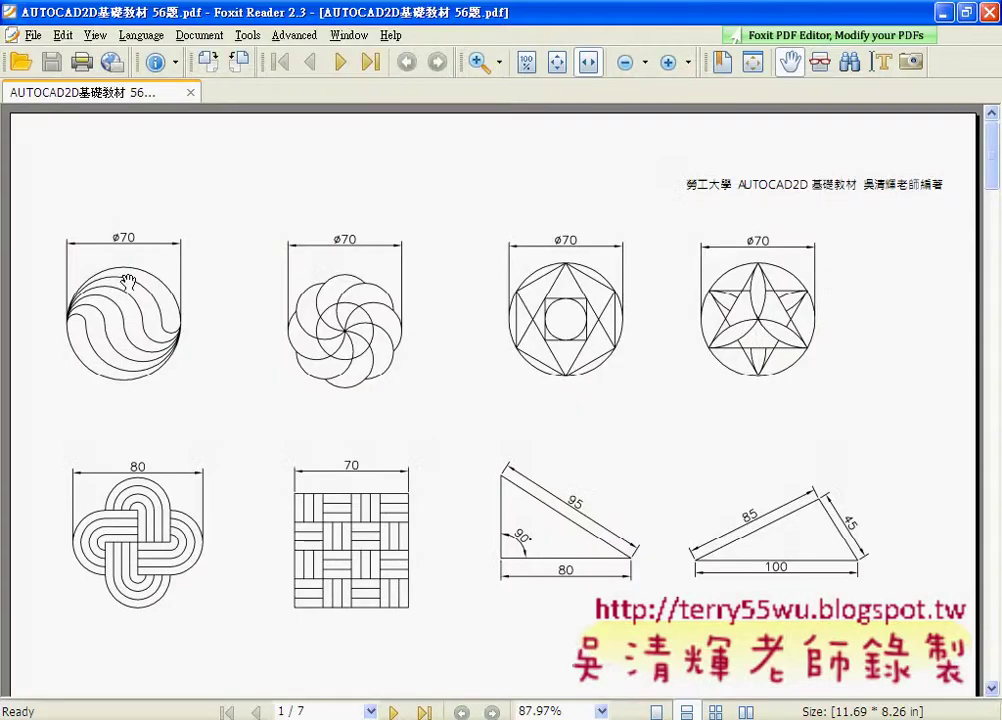
Zoom the exercise sheet to 200% and scroll to the first ø70 circle figure
{"action": "left_click", "coordinate": [668, 64]}
{"action": "scroll", "coordinate": [549, 316], "scroll_direction": "down", "scroll_amount": 2}
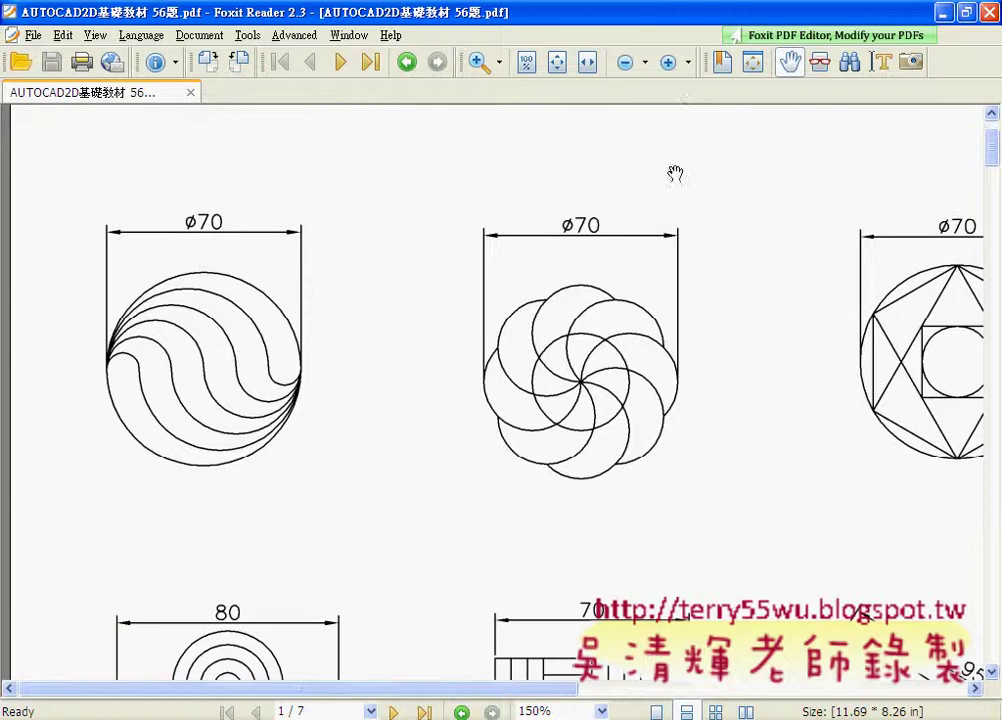
{"action": "left_click", "coordinate": [668, 64]}
{"action": "scroll", "coordinate": [651, 326], "scroll_direction": "down", "scroll_amount": 1}
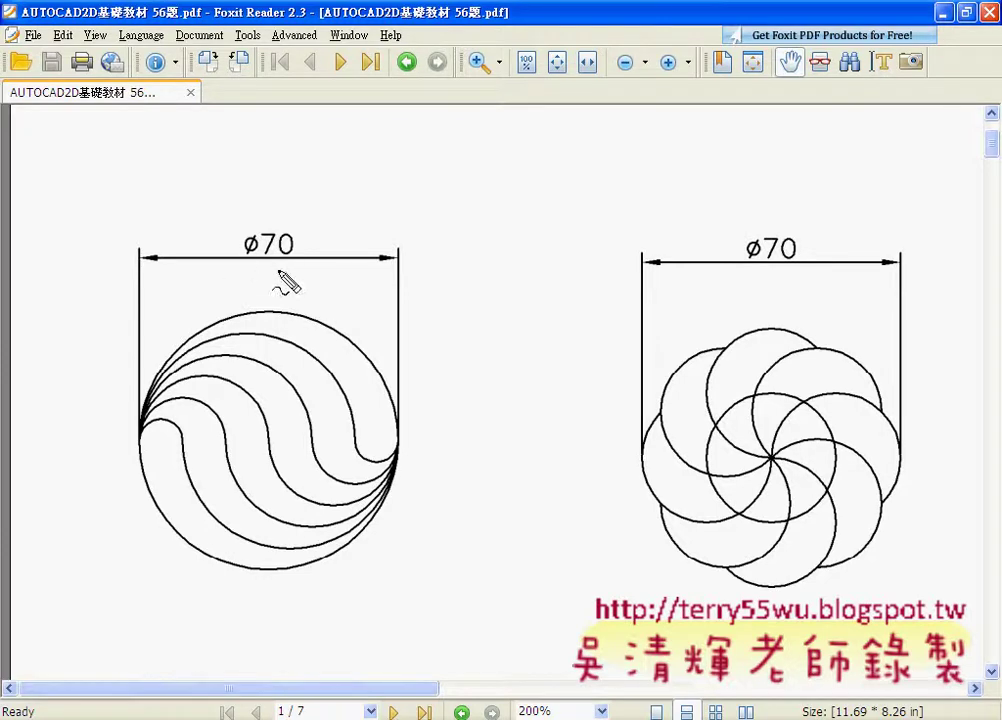
Mark the circle's edges, ø70 label and extension lines in red, then clear the marks
{"action": "left_click_drag", "start_coordinate": [136, 403], "coordinate": [130, 445]}
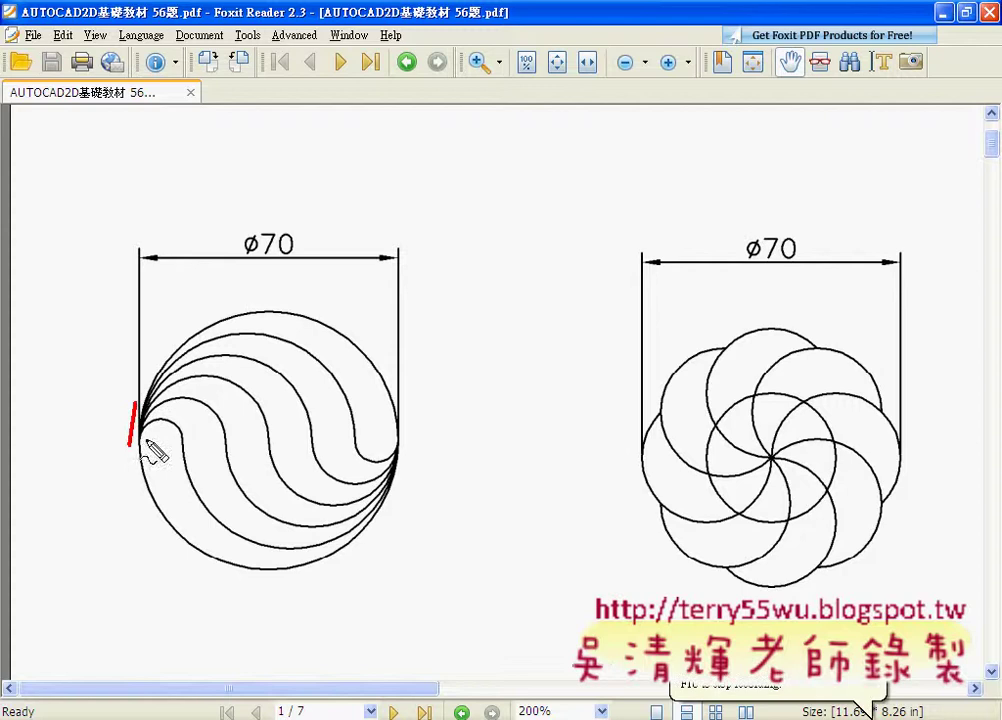
{"action": "left_click_drag", "start_coordinate": [403, 412], "coordinate": [403, 451]}
{"action": "left_click_drag", "start_coordinate": [286, 267], "coordinate": [297, 270]}
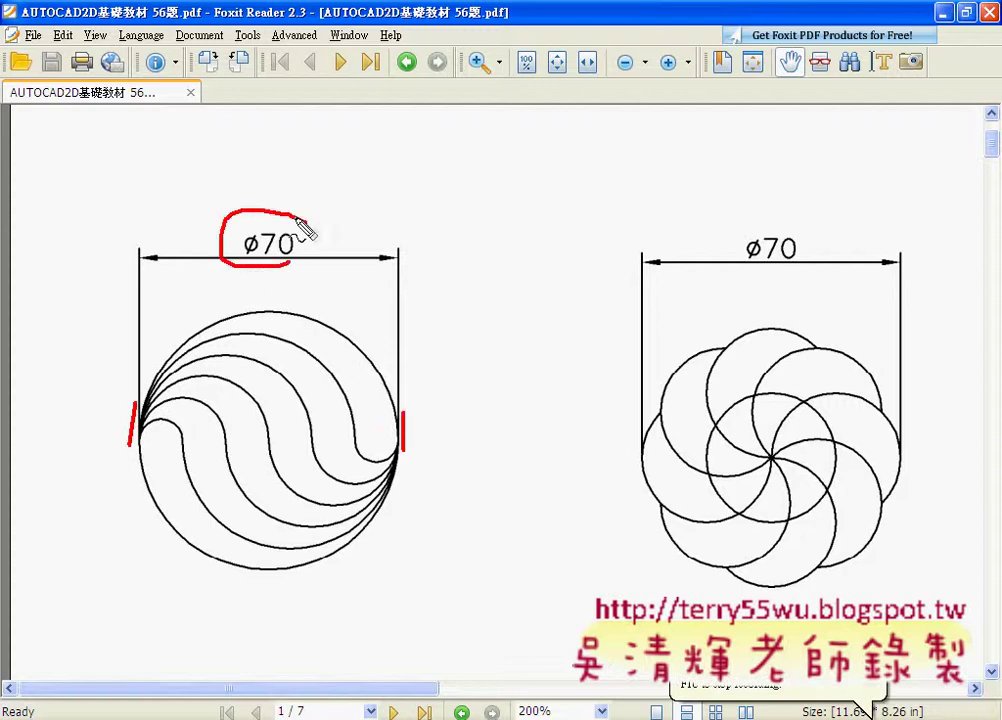
{"action": "left_click_drag", "start_coordinate": [139, 222], "coordinate": [140, 279]}
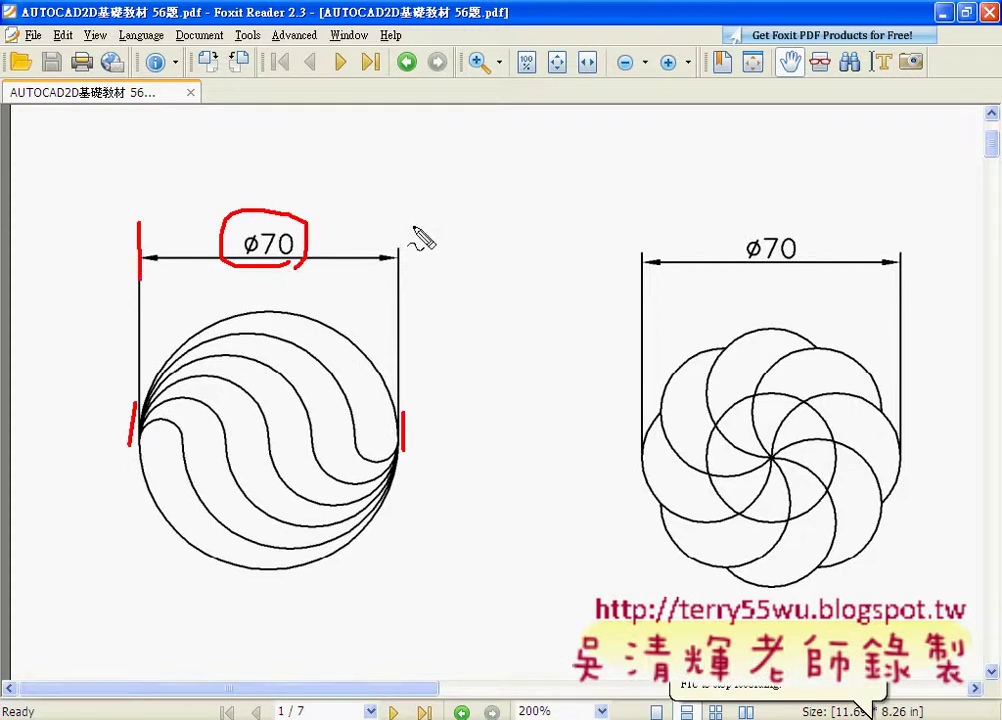
{"action": "left_click_drag", "start_coordinate": [393, 217], "coordinate": [394, 280]}
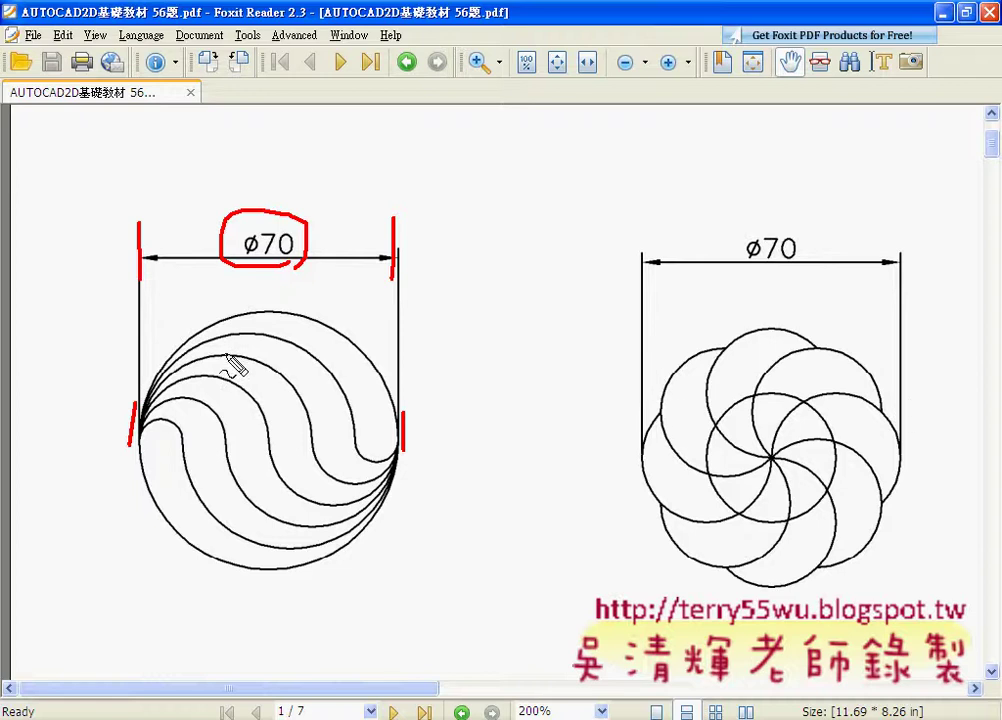
{"action": "key", "text": "Escape"}
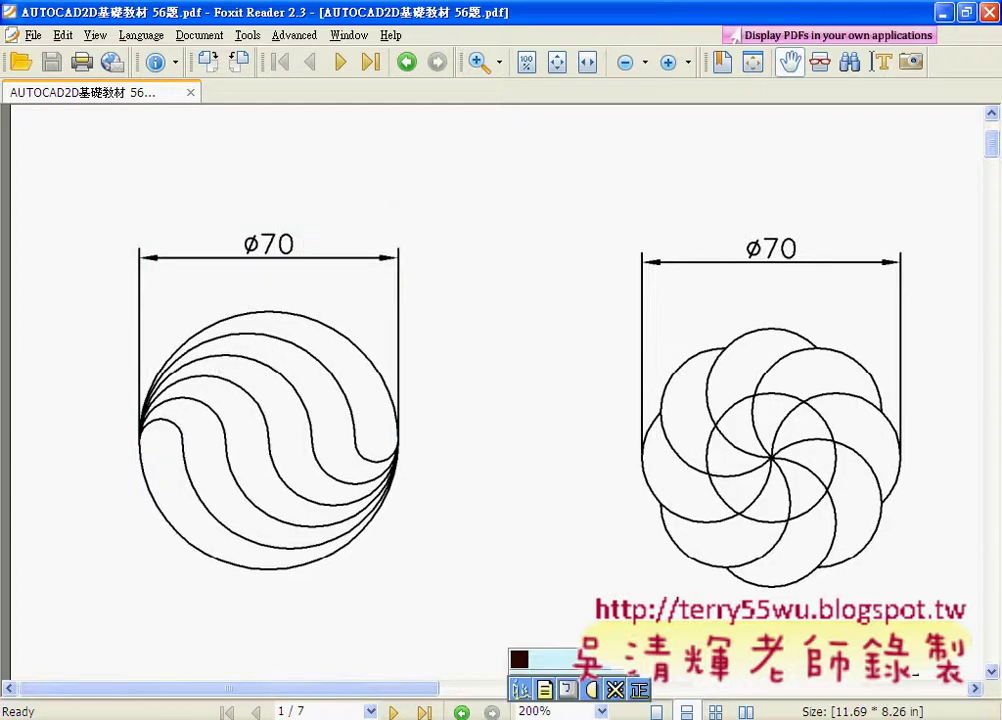
{"action": "key", "text": "alt+Tab"}
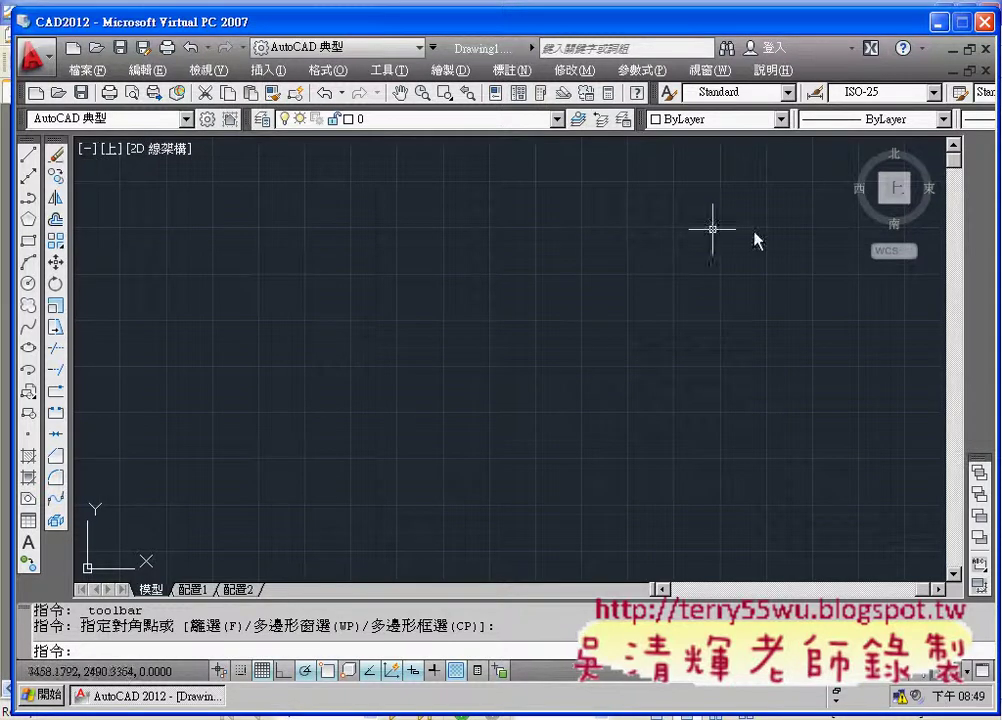
{"action": "left_click", "coordinate": [939, 21]}
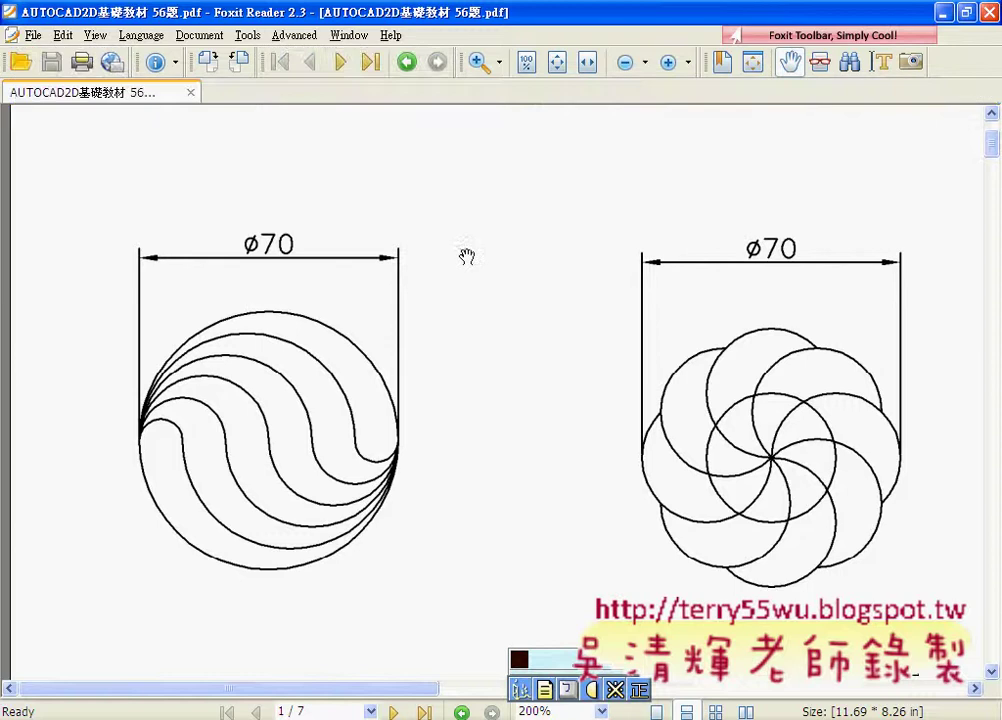